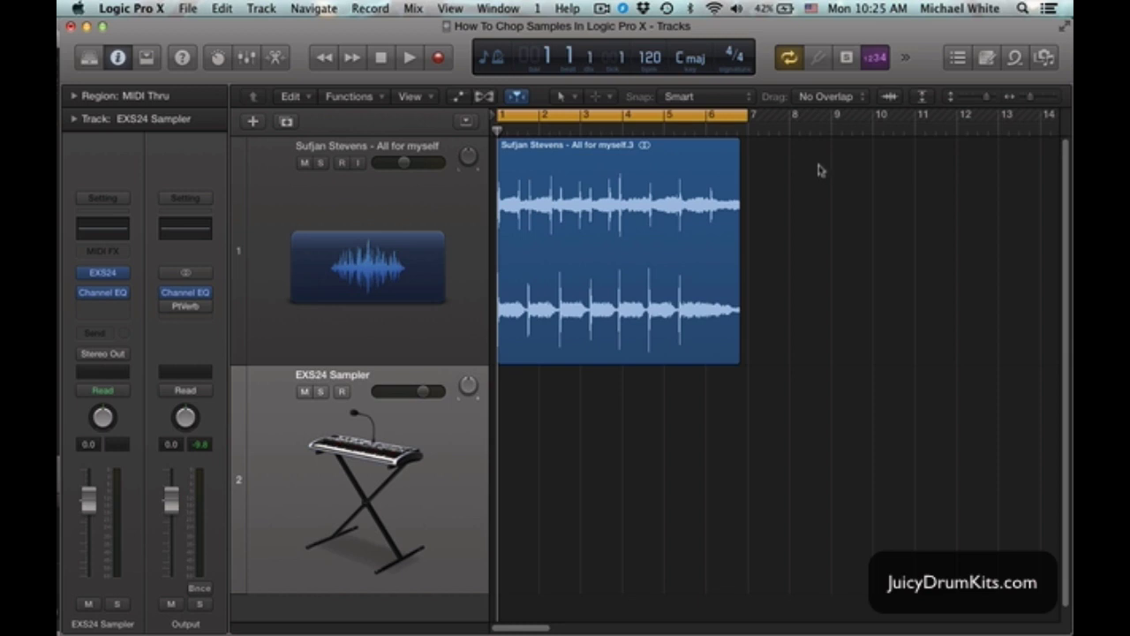
Widen the timeline and play the sample through once to audition it
drag(1032, 102, 1036, 101)
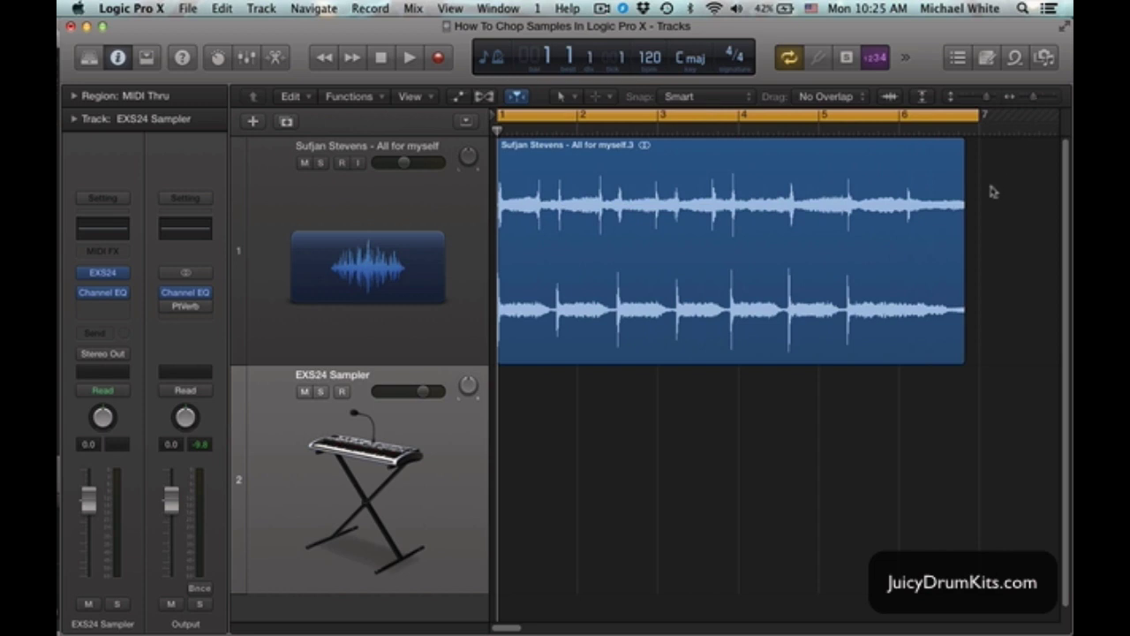
key(space)
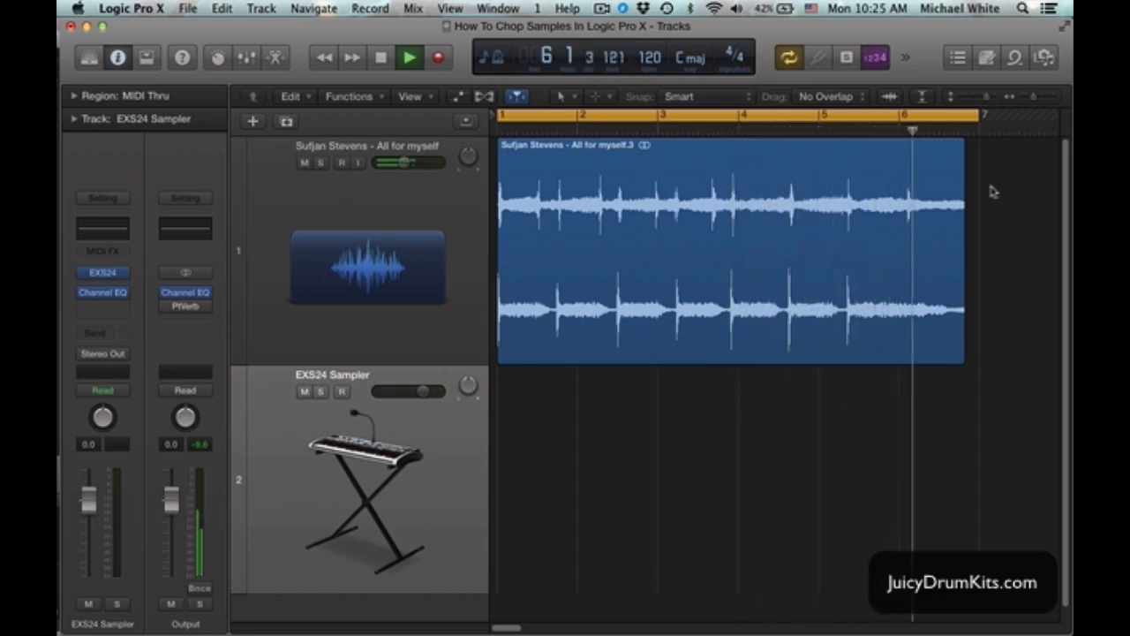
key(space)
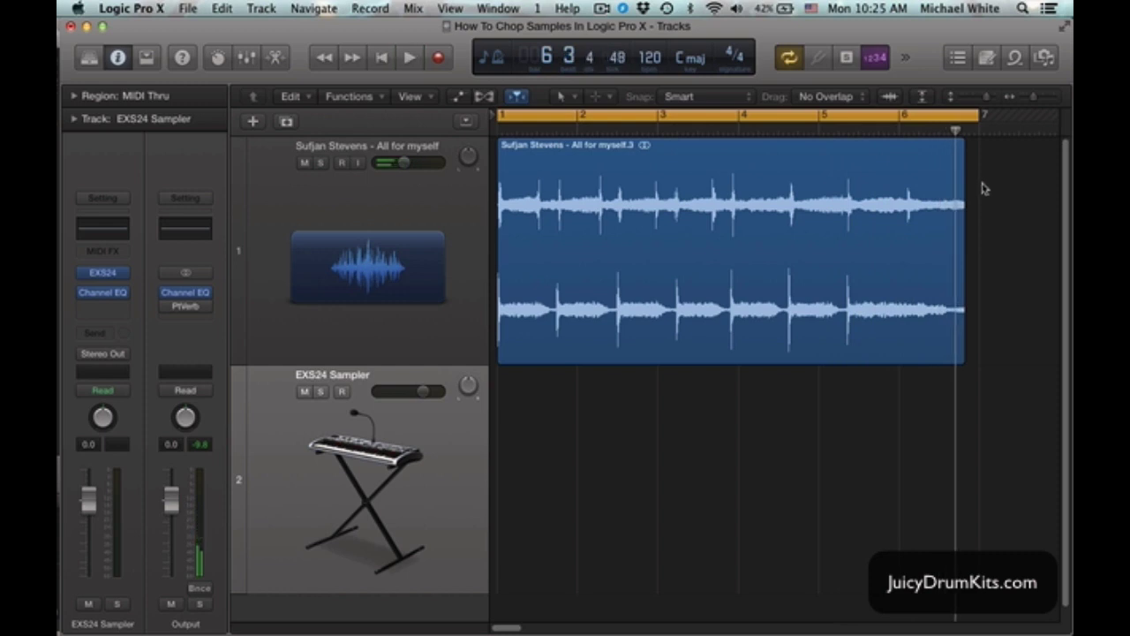
Park the playhead just before bar 4 and zoom in closely around it
click(738, 132)
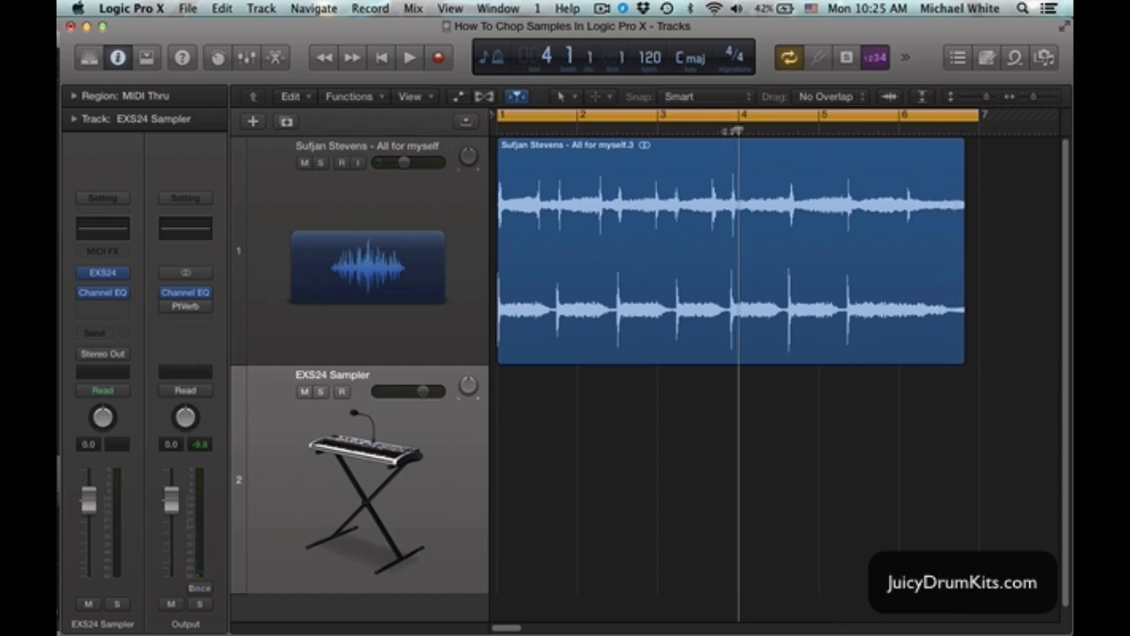
click(733, 129)
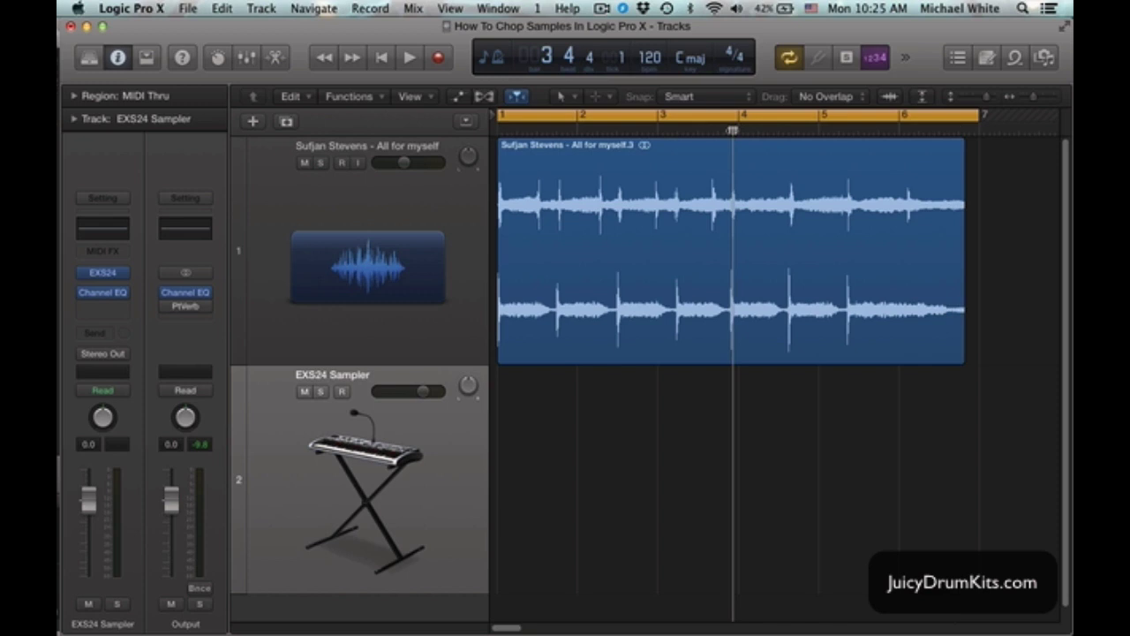
drag(1033, 97, 1039, 99)
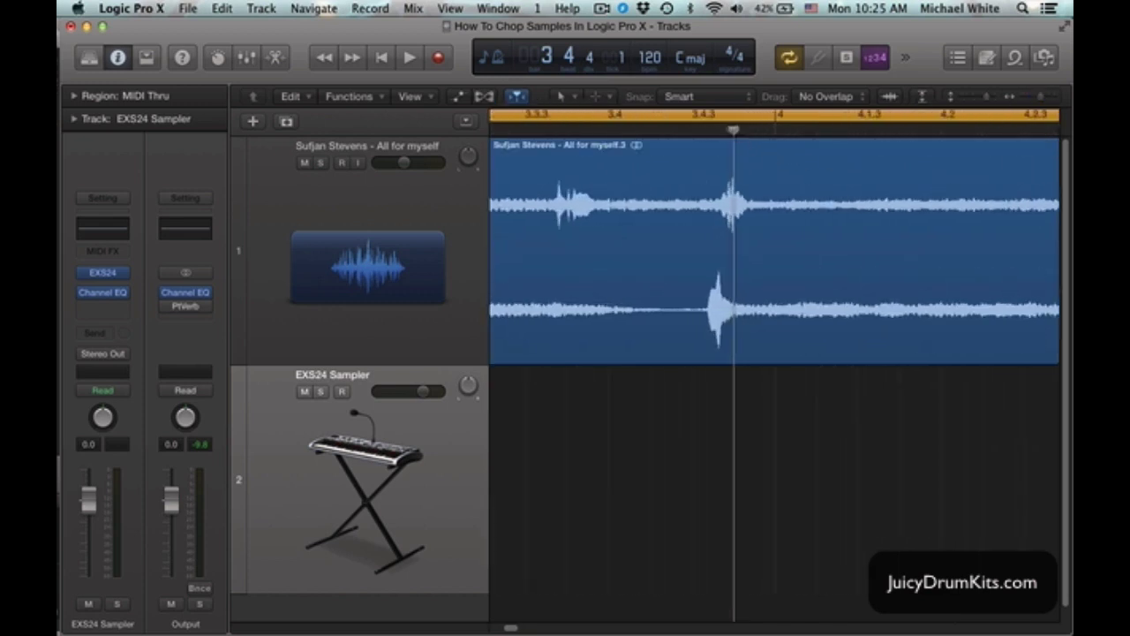
Align the playhead with the drum hit before bar 4 and split the region there
drag(733, 129, 706, 131)
right_click(717, 162)
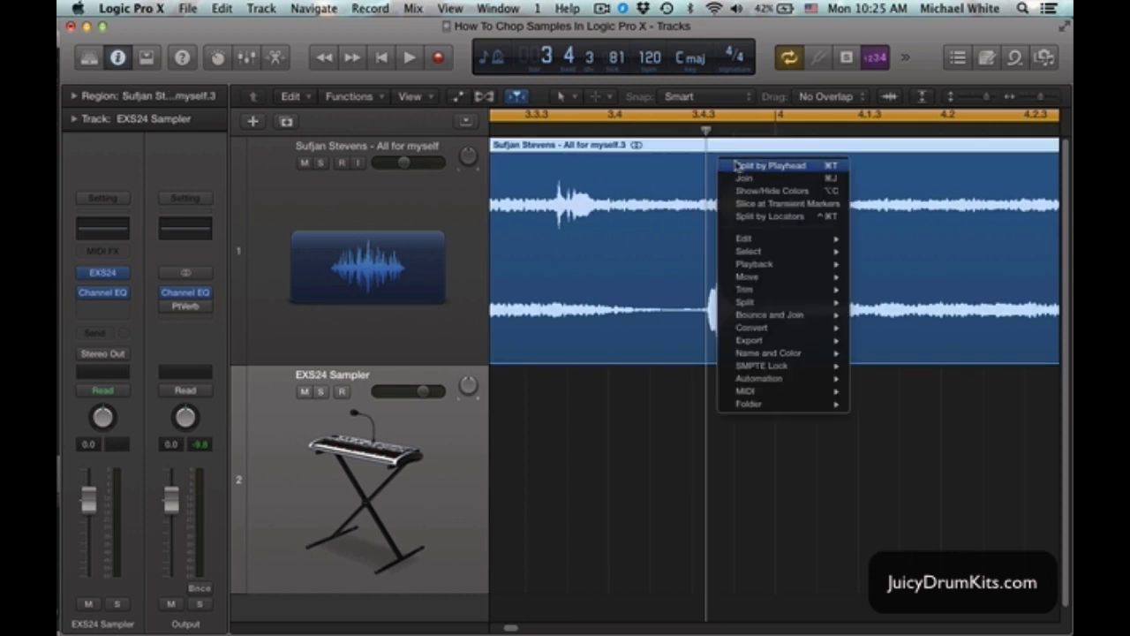
click(740, 166)
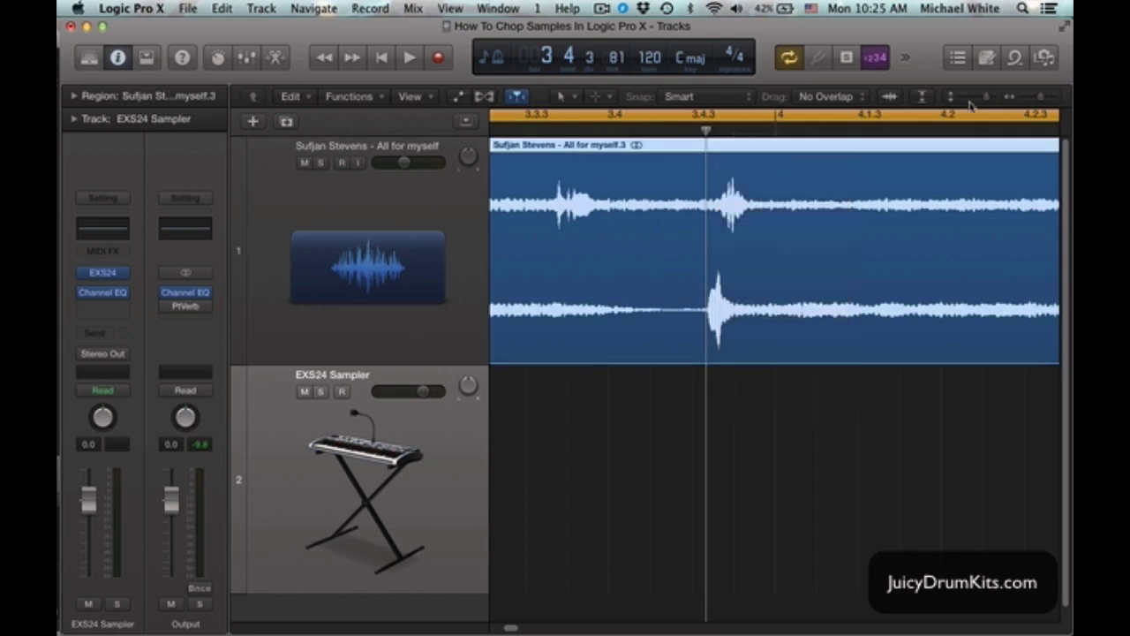
Split the region again at the drum hit around bar 4.3.3
drag(1043, 100, 1034, 99)
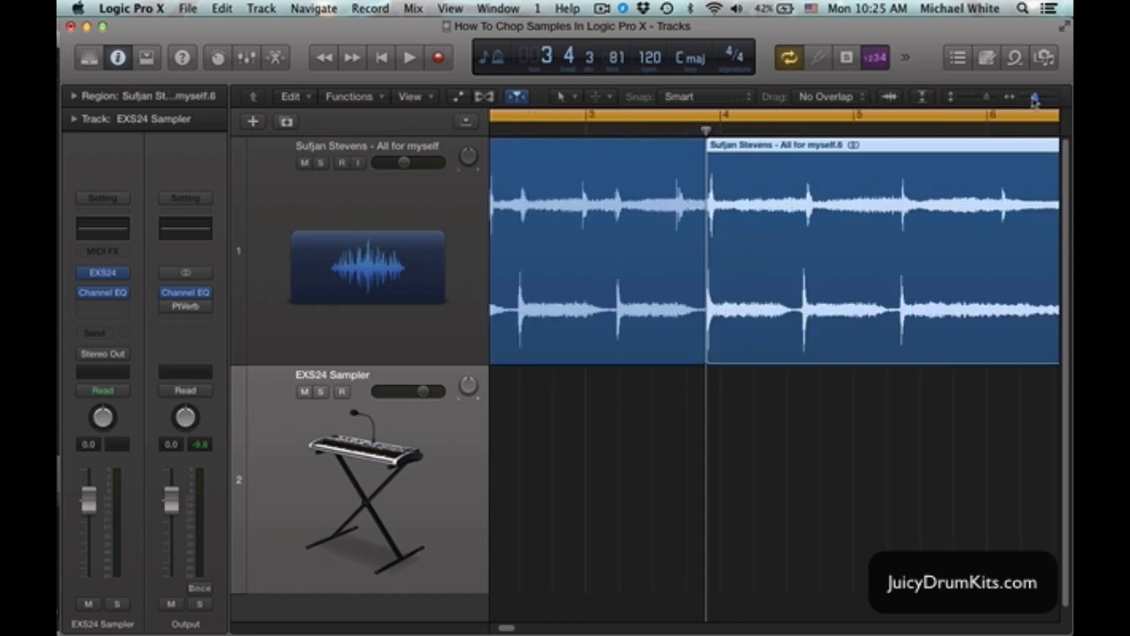
click(803, 131)
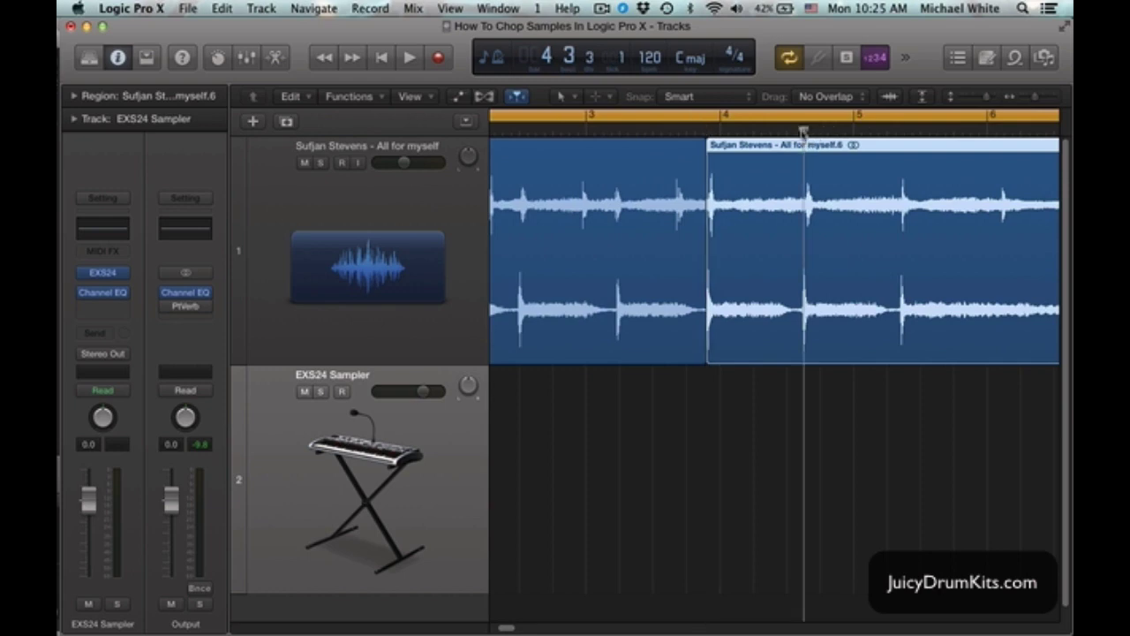
drag(1042, 98, 1048, 98)
drag(804, 129, 777, 130)
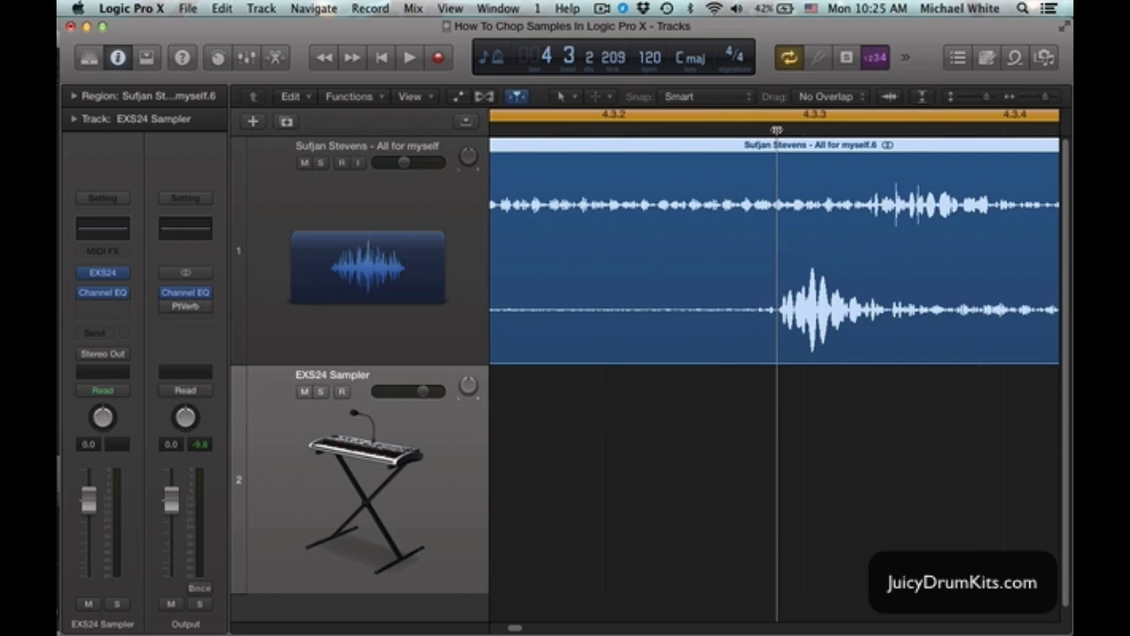
right_click(803, 148)
click(820, 153)
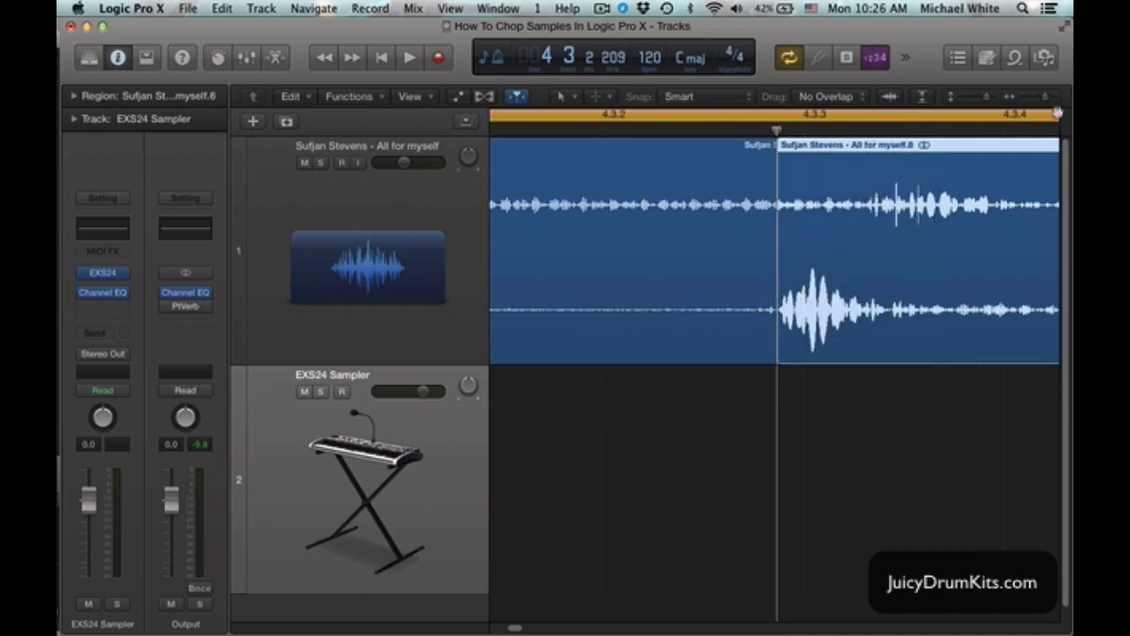
Make the final split at the hit after bar 5.2, then deselect the four slices
drag(1048, 98, 1027, 102)
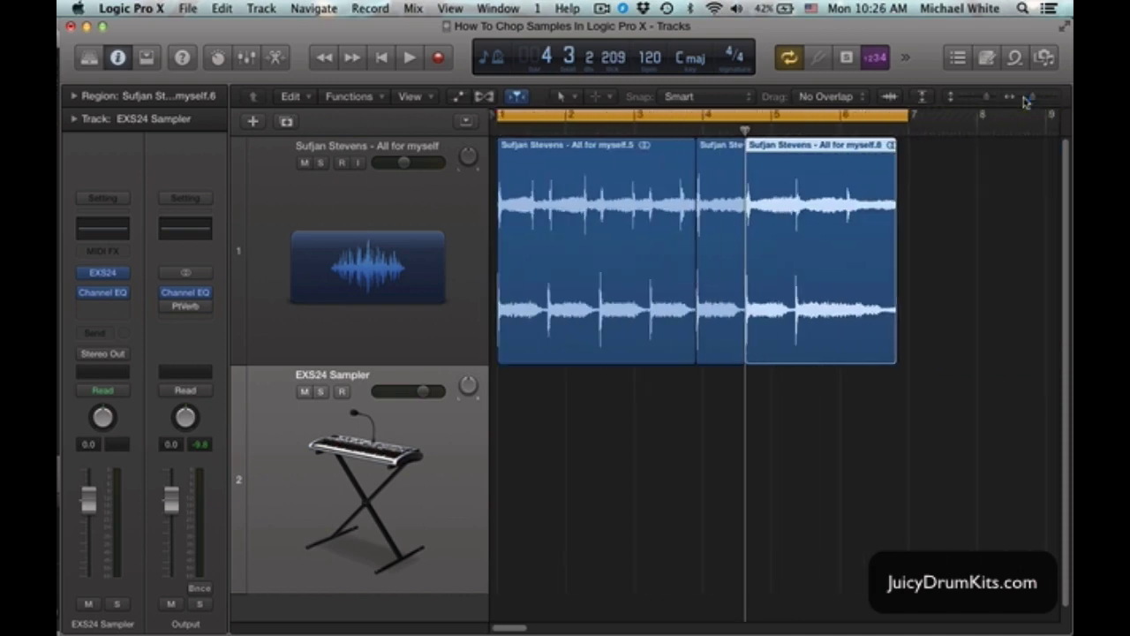
click(789, 133)
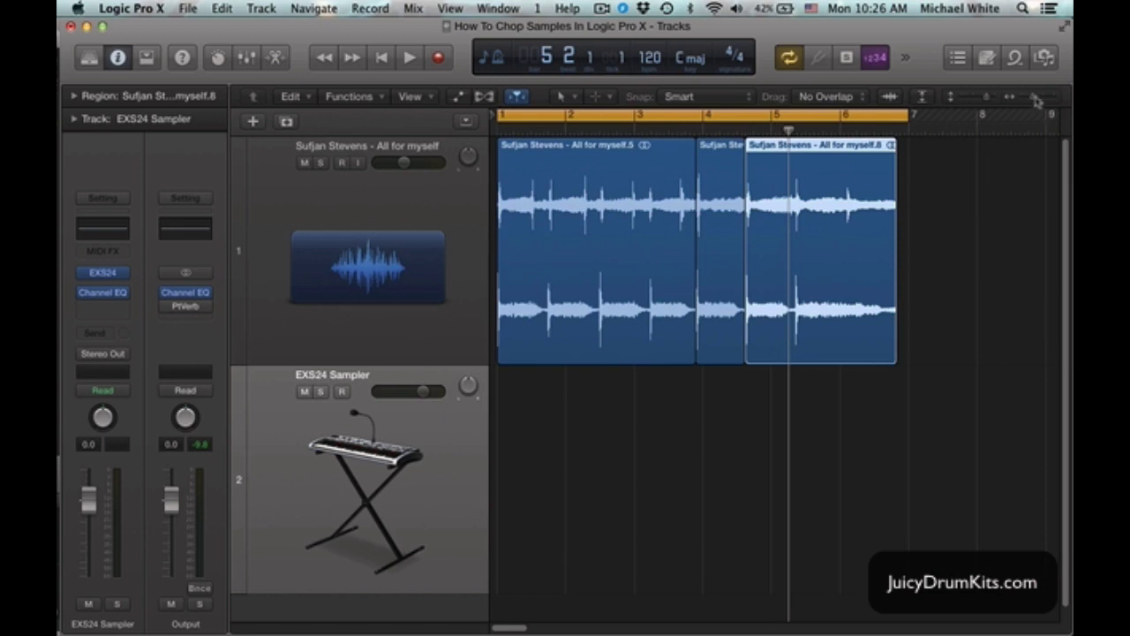
scroll(845, 138, up, 5)
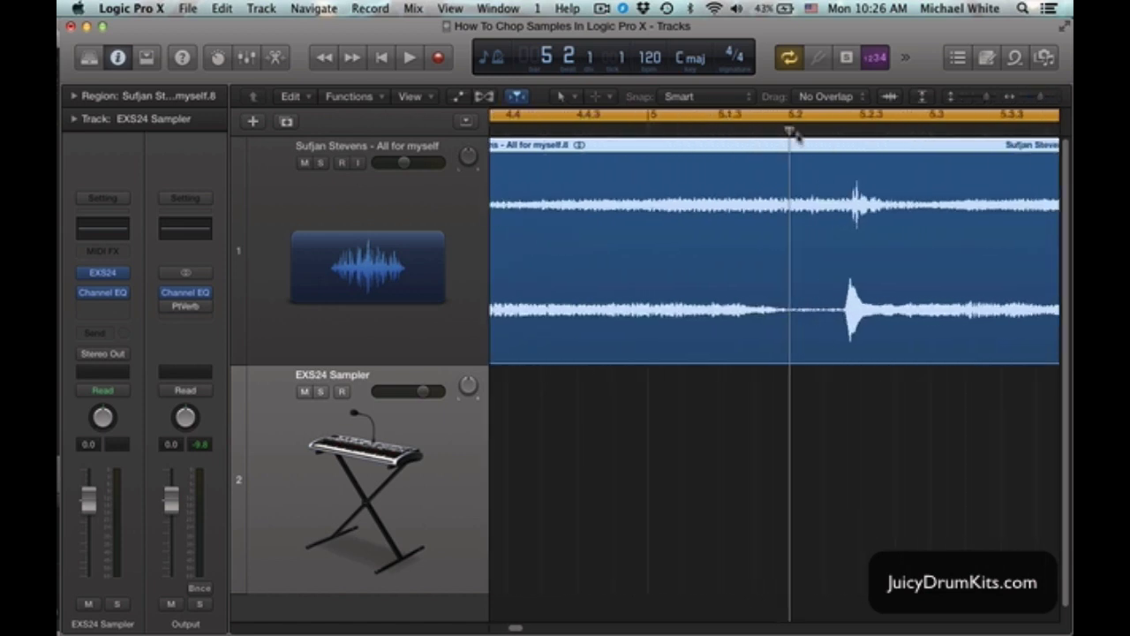
drag(789, 132, 841, 131)
right_click(841, 146)
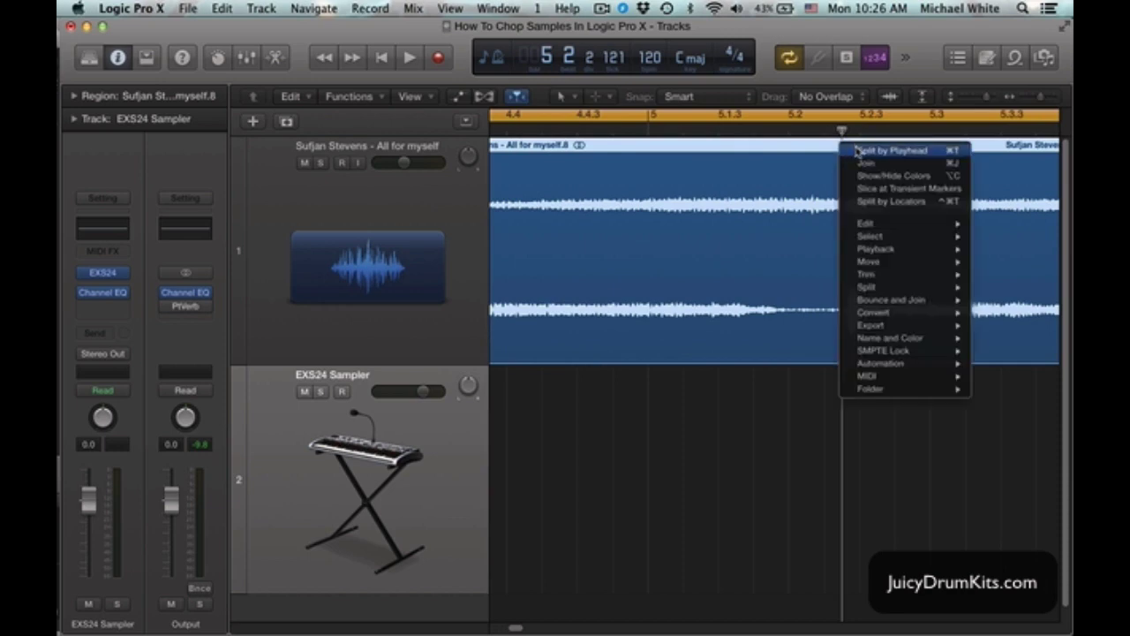
click(856, 151)
drag(1048, 99, 1029, 99)
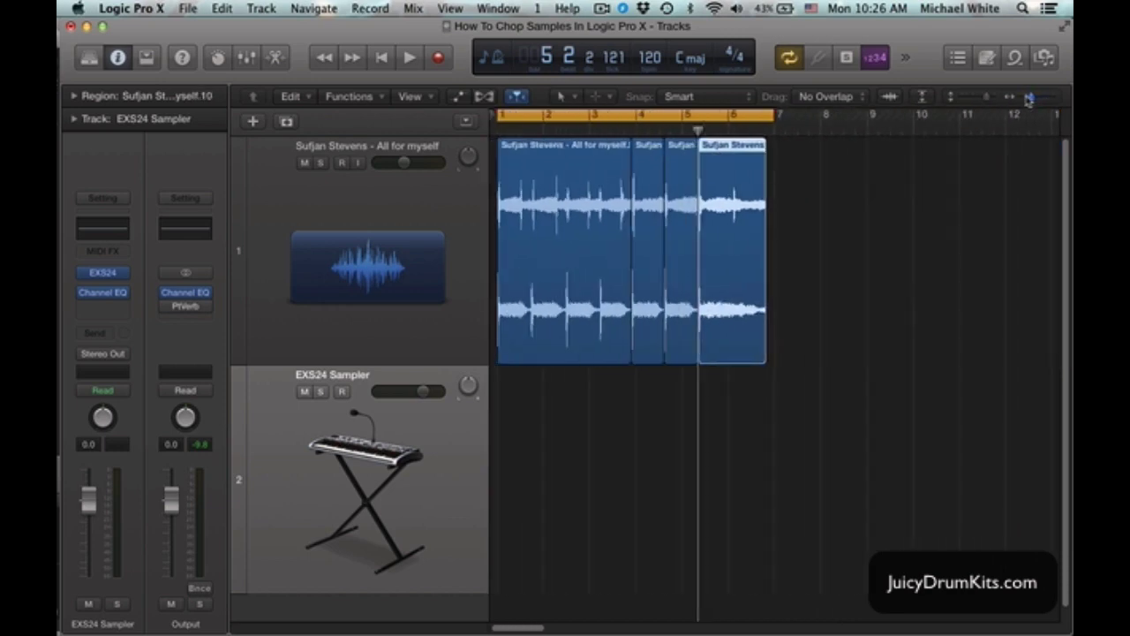
click(848, 206)
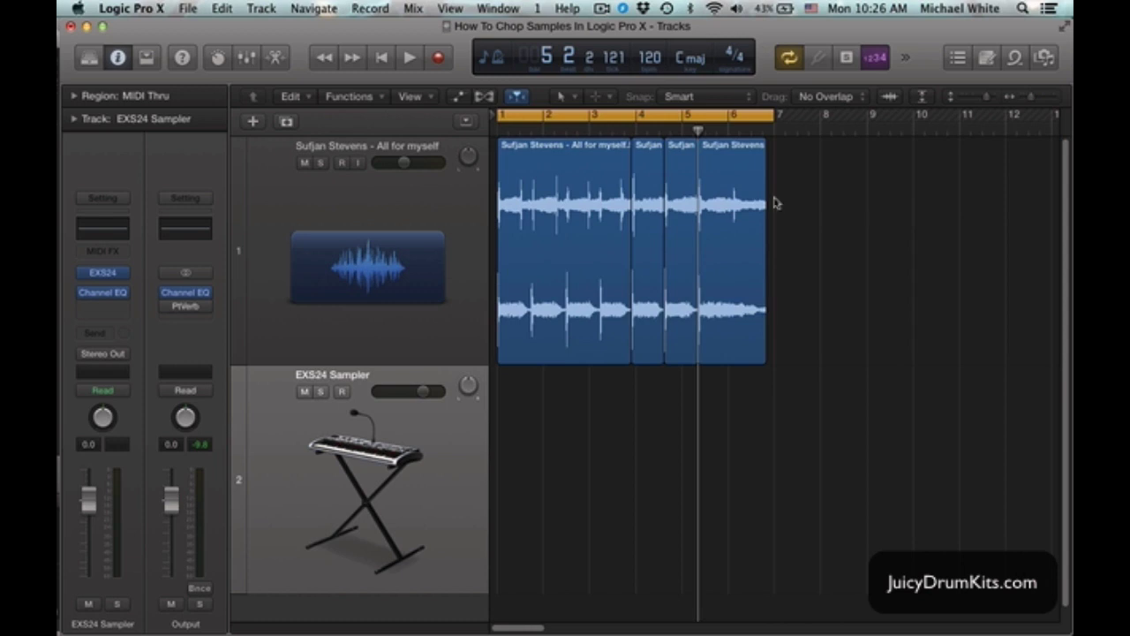
Open the EXS24 Instrument Editor and move the sampler window aside
click(103, 272)
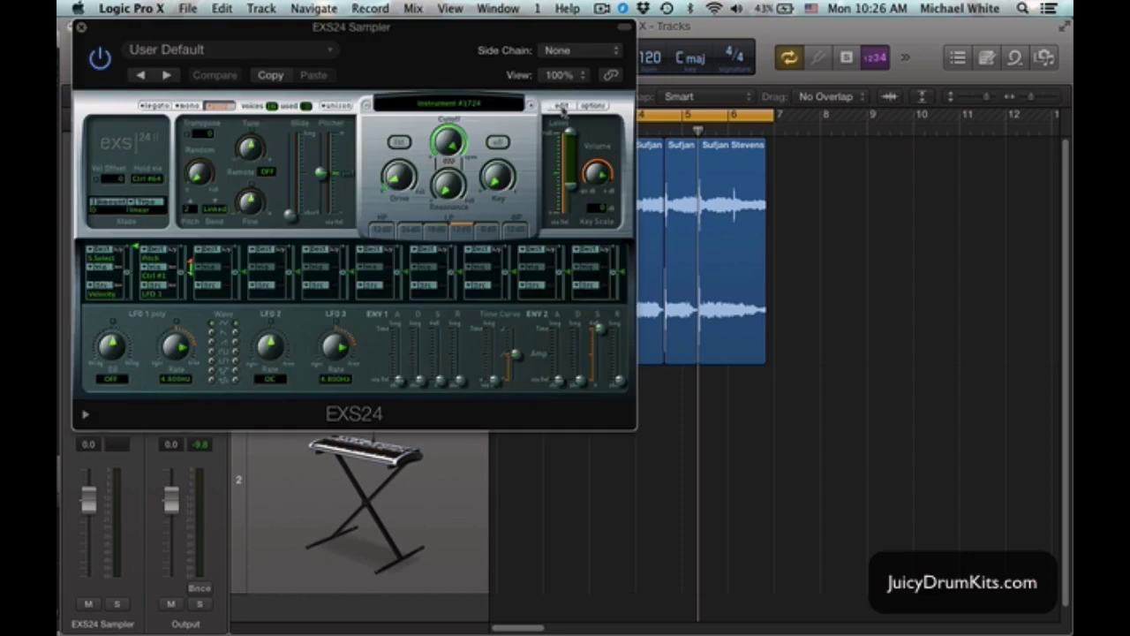
click(563, 107)
drag(732, 152, 473, 150)
drag(561, 32, 1039, 408)
Place the editor below the regions and drag all four slices into it
drag(546, 146, 485, 261)
drag(868, 240, 530, 209)
drag(569, 148, 373, 372)
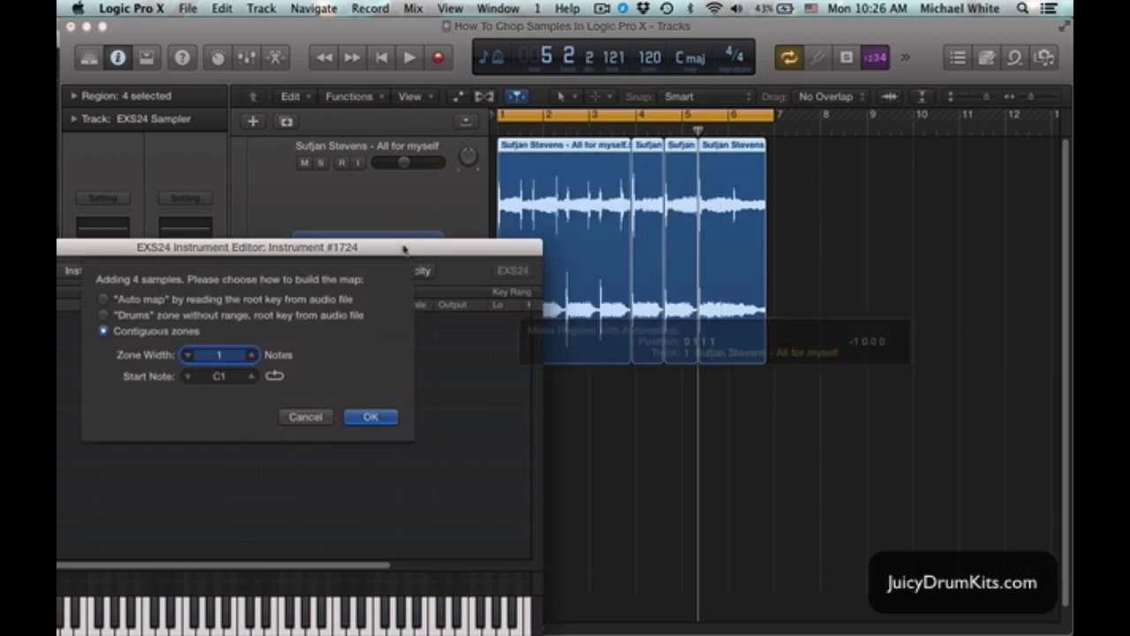
Map the slices as contiguous one-note zones from C1 to D#1, then close the editor
drag(404, 250, 732, 78)
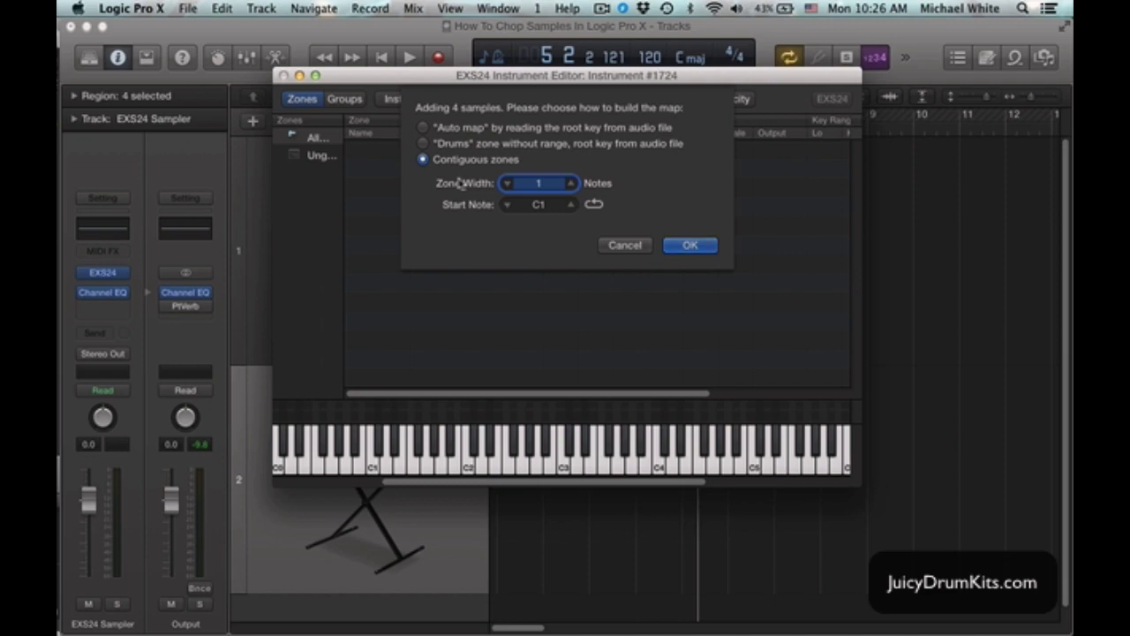
click(697, 246)
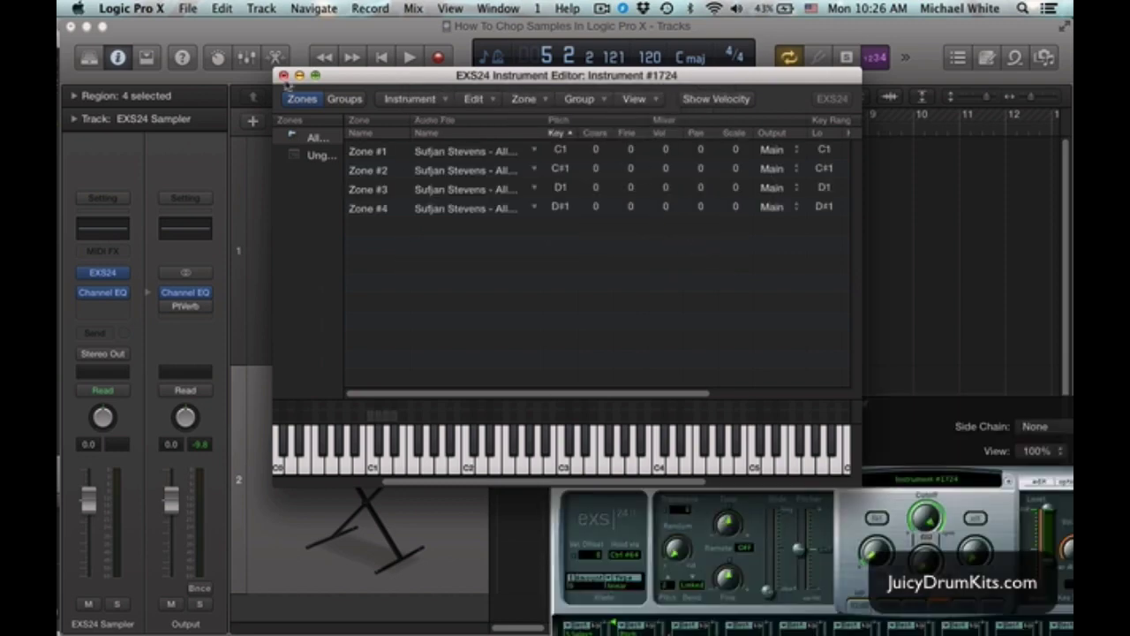
click(283, 76)
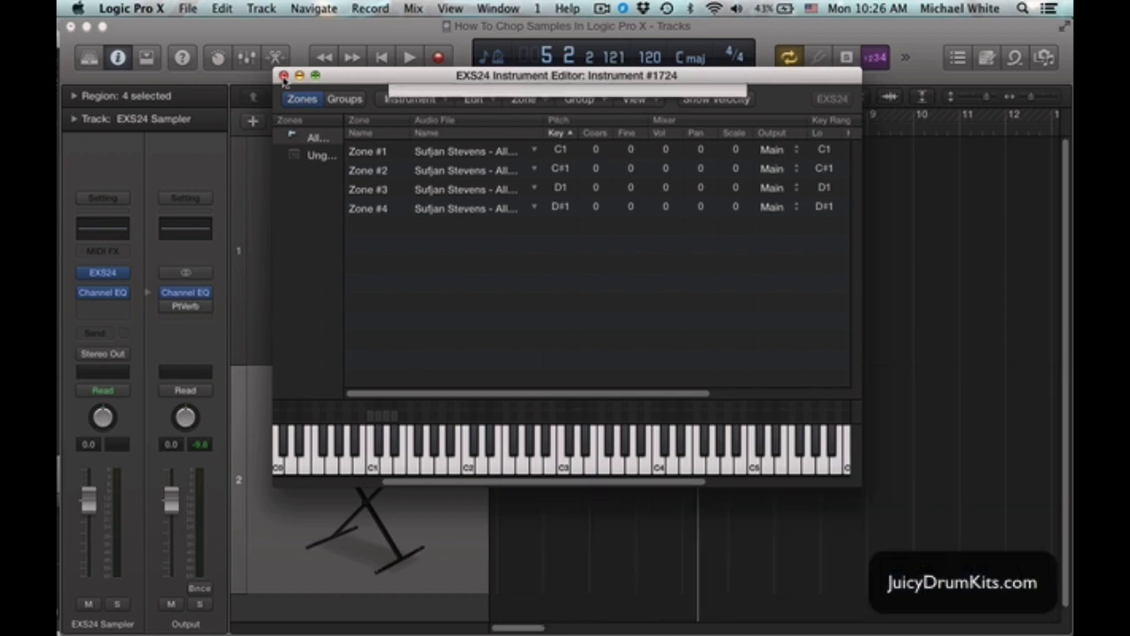
Save the sampler instrument as 'Demo Instrument' and close the Instrument Editor
click(698, 165)
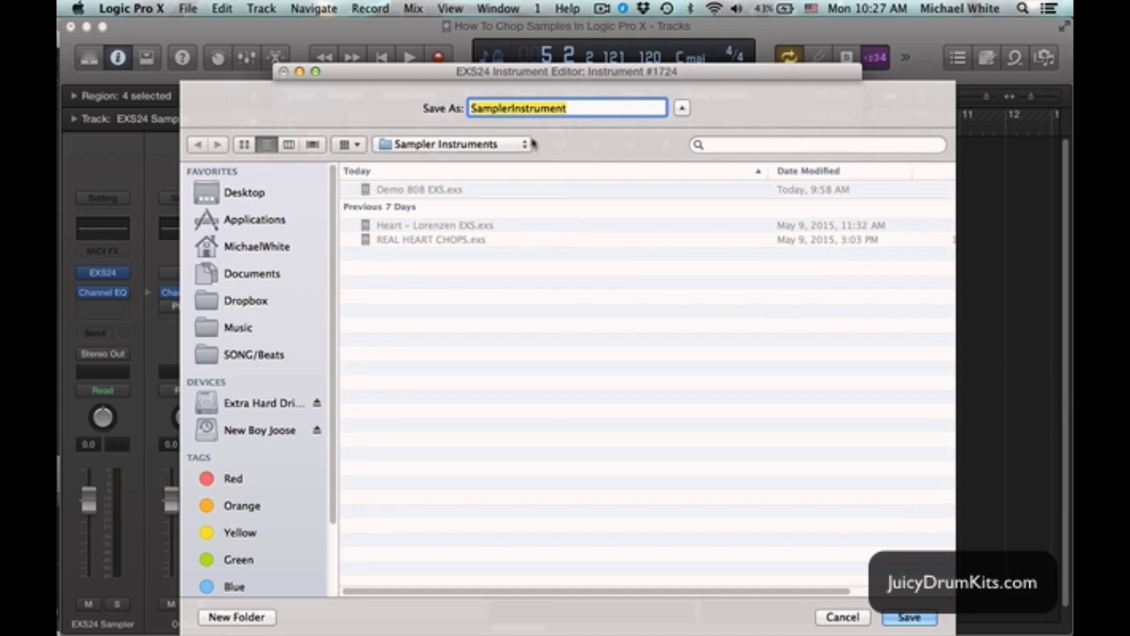
text(Demo)
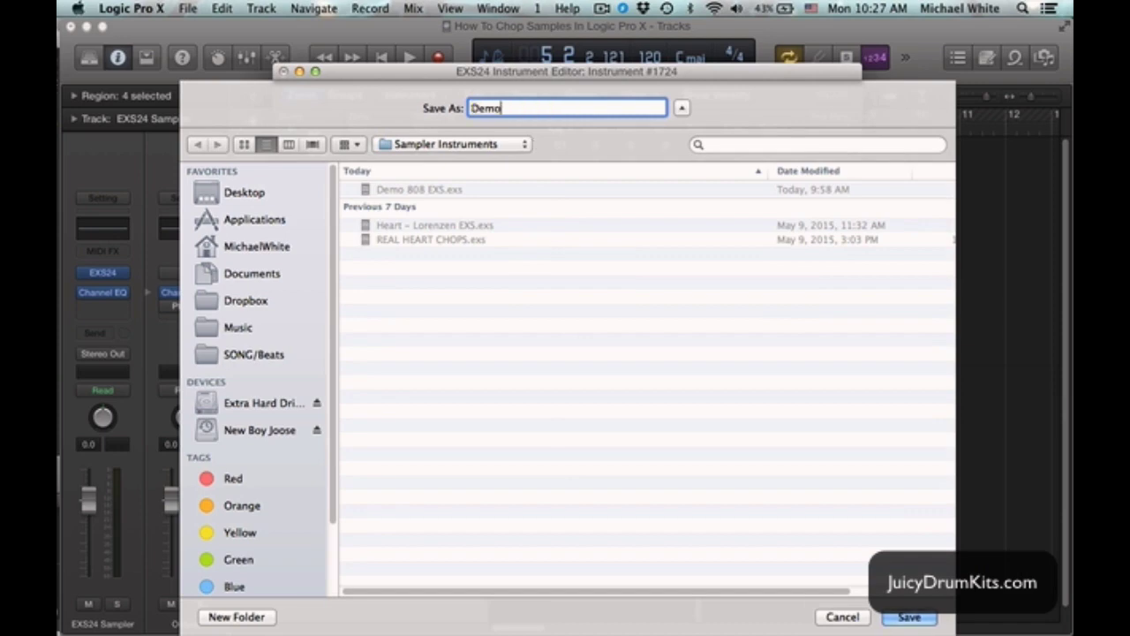
text( Instrument)
key(Return)
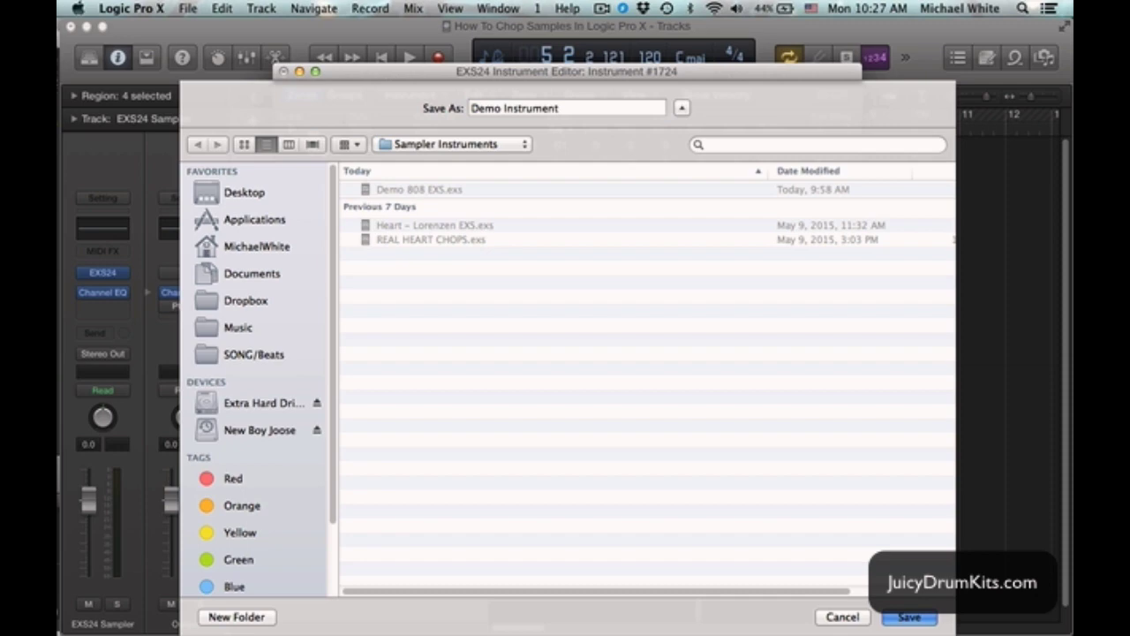
key(super+w)
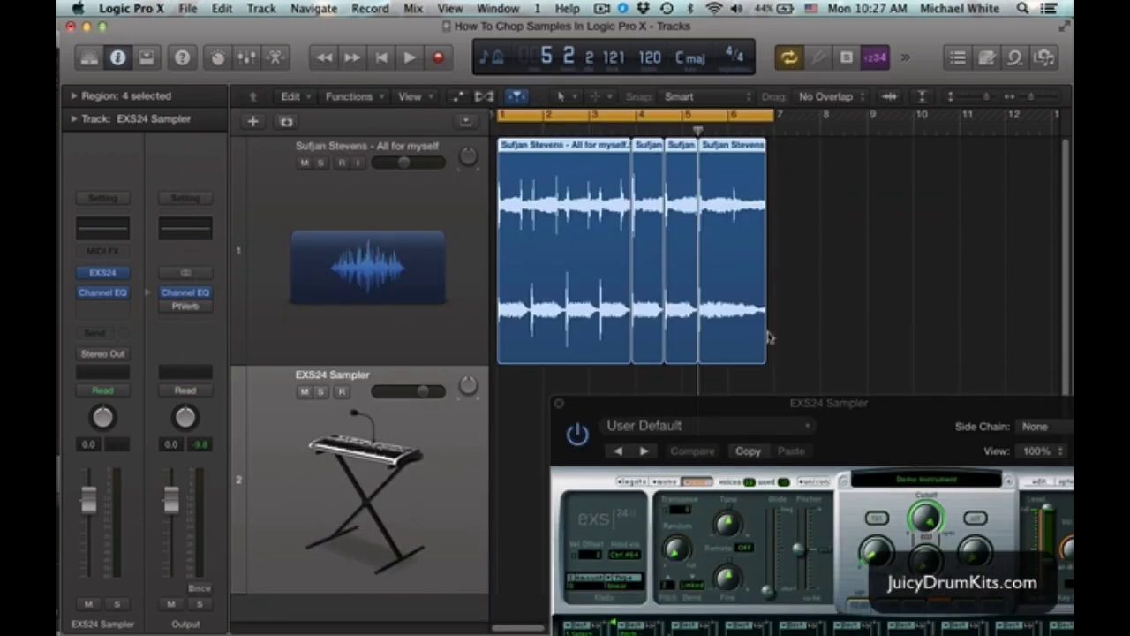
Move the EXS24 window over the tracks and set its voices to legato
drag(929, 413, 607, 108)
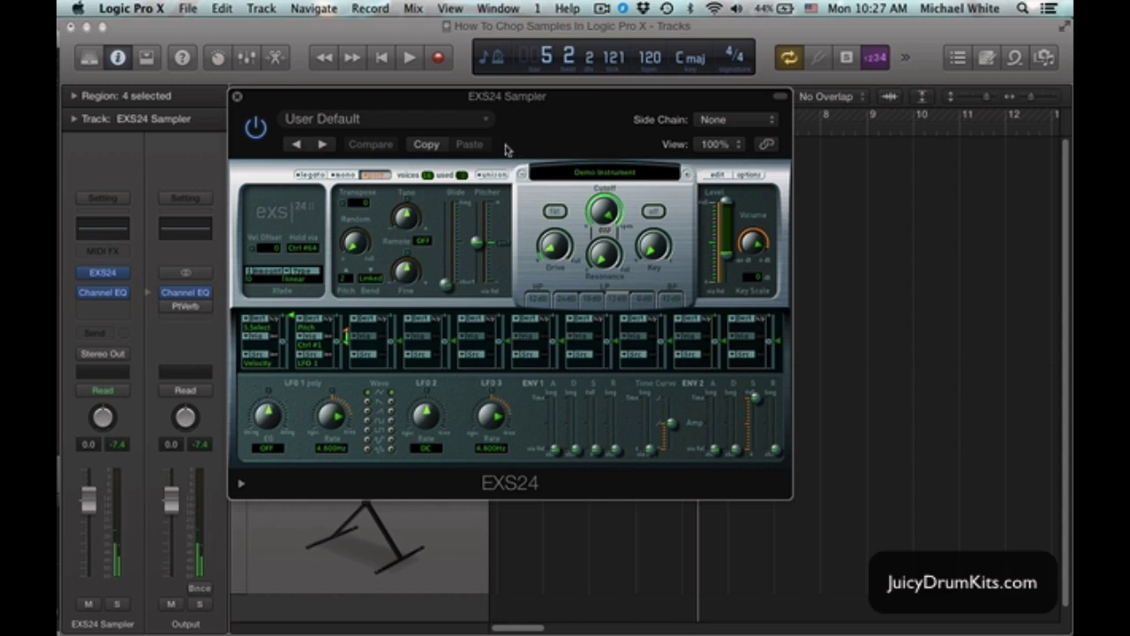
click(308, 175)
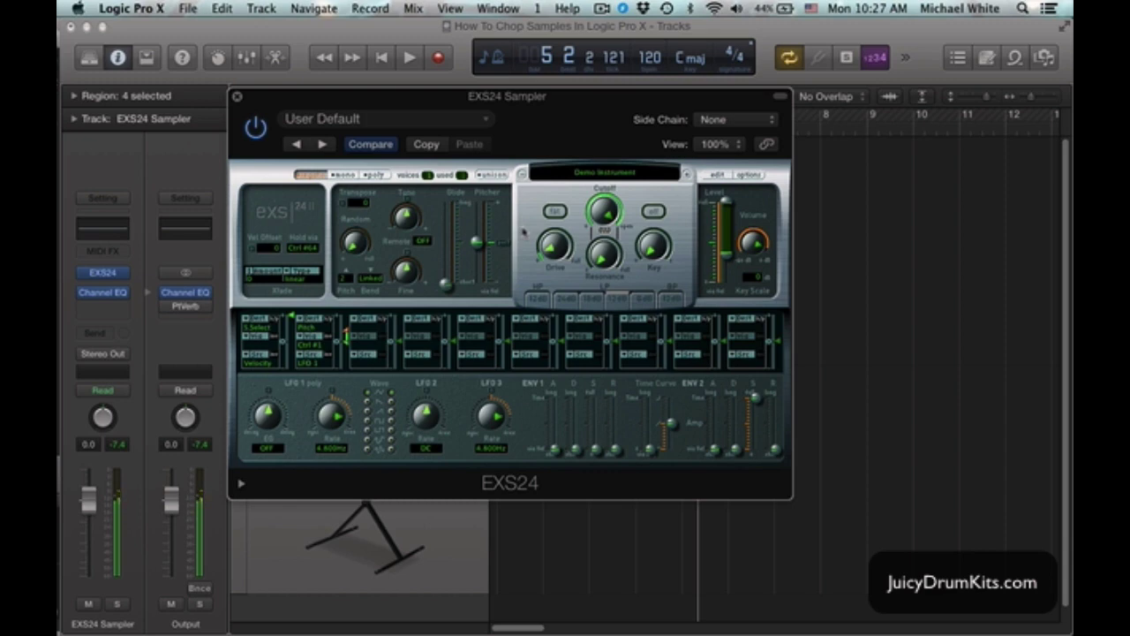
Raise the EXS24 ENV 2 attack slider to about 157.57 ms
drag(582, 132, 633, 132)
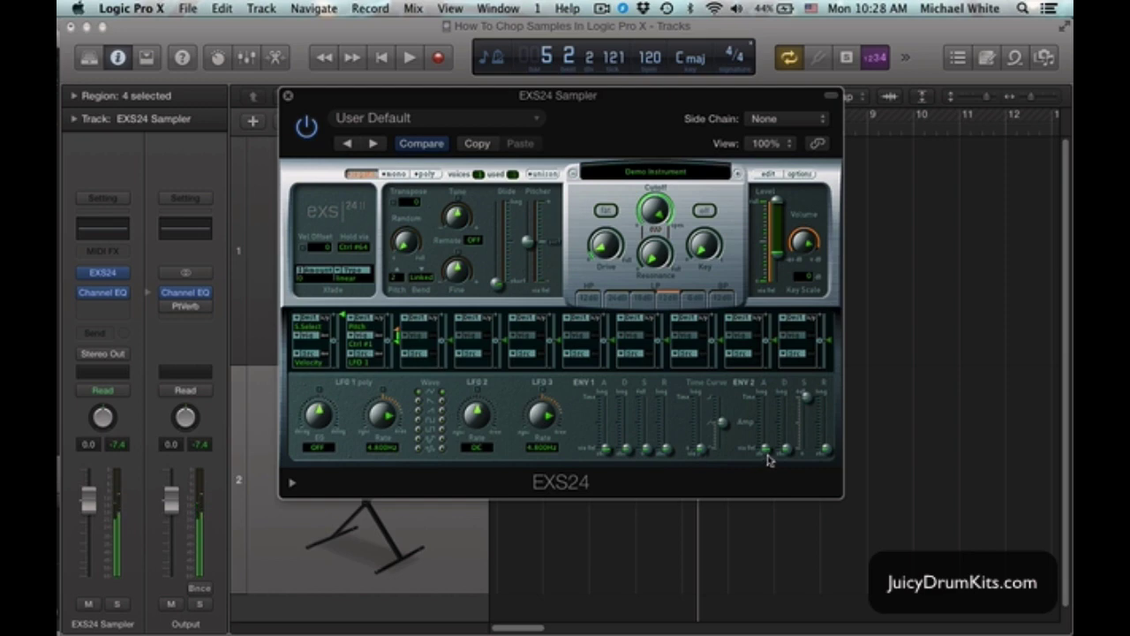
drag(767, 458, 768, 437)
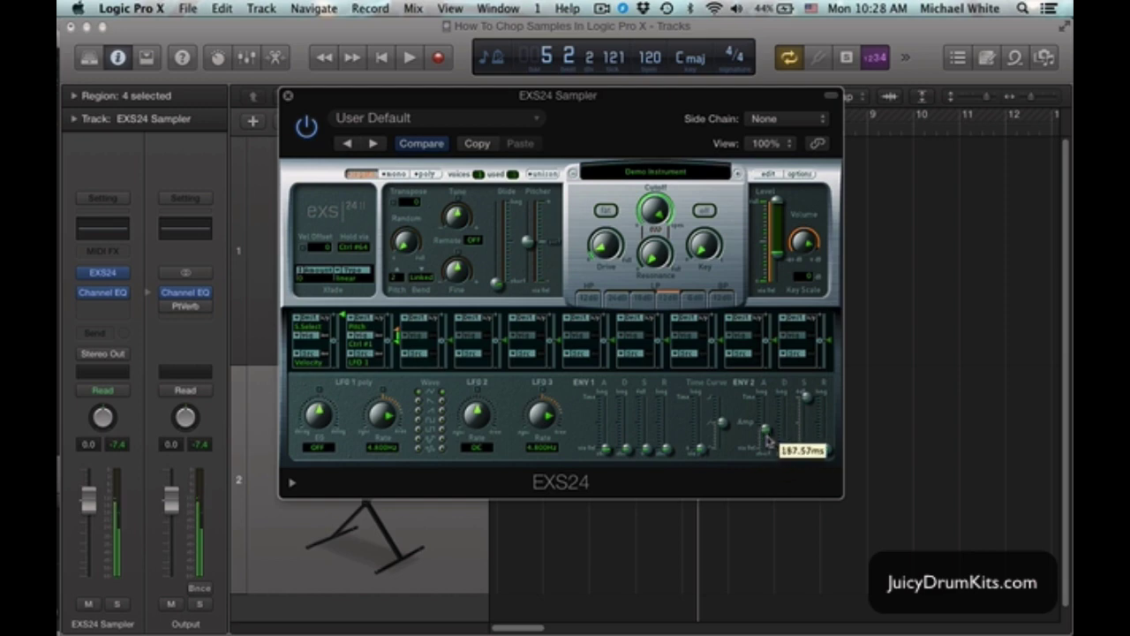
Turn the EXS24 Tune knob down until it reads -4
click(456, 225)
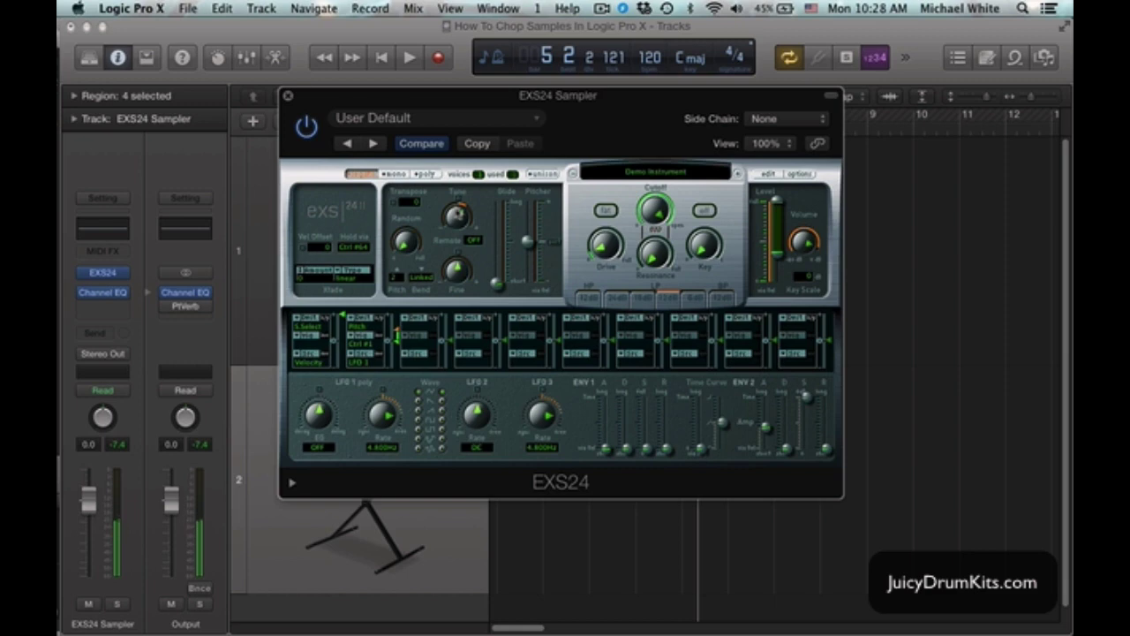
drag(458, 219, 458, 244)
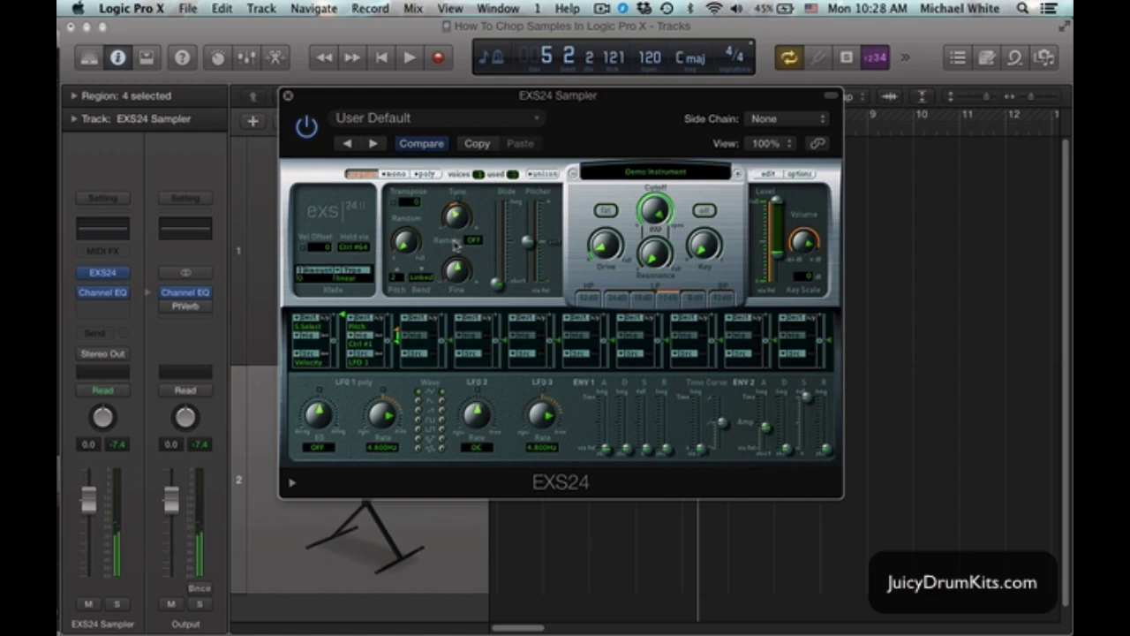